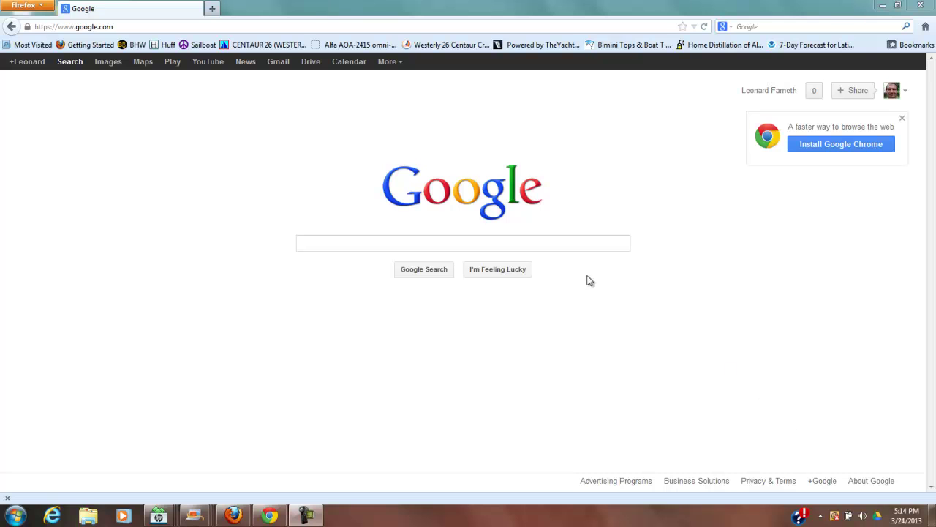
Search Google for malwarebytes and open the official malwarebytes.org website
{"action": "left_click", "coordinate": [498, 242]}
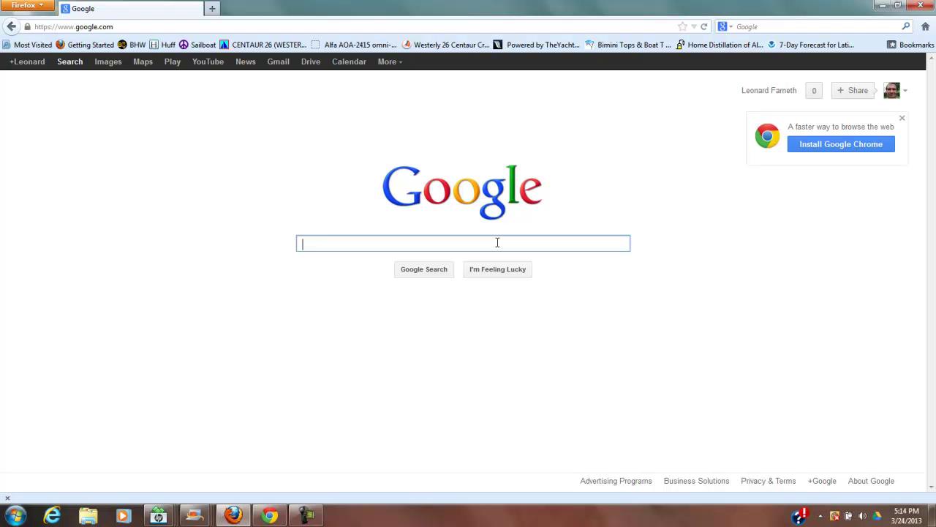
{"action": "type", "text": "mal"}
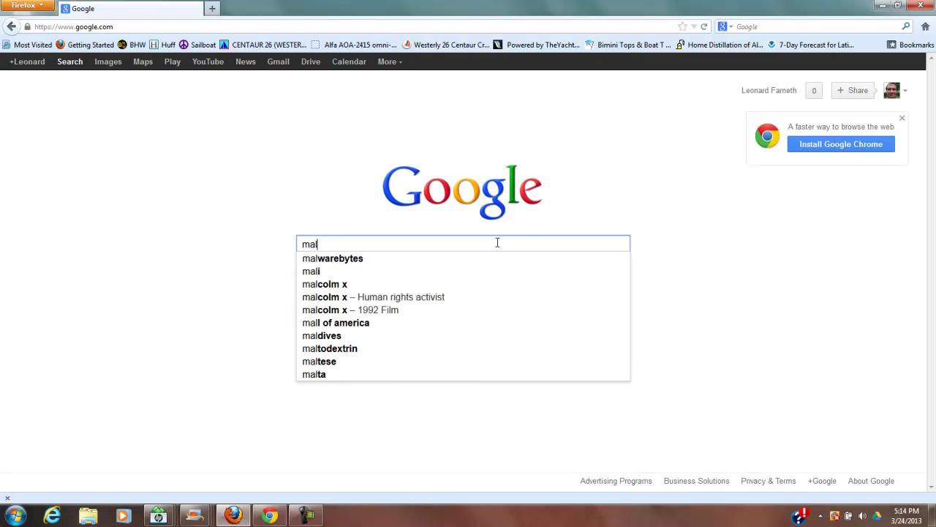
{"action": "type", "text": "war"}
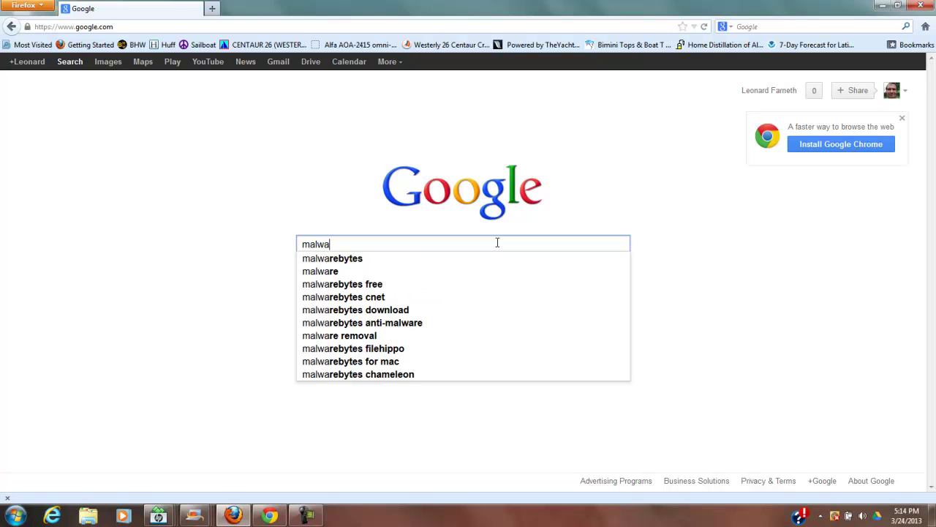
{"action": "left_click", "coordinate": [427, 263]}
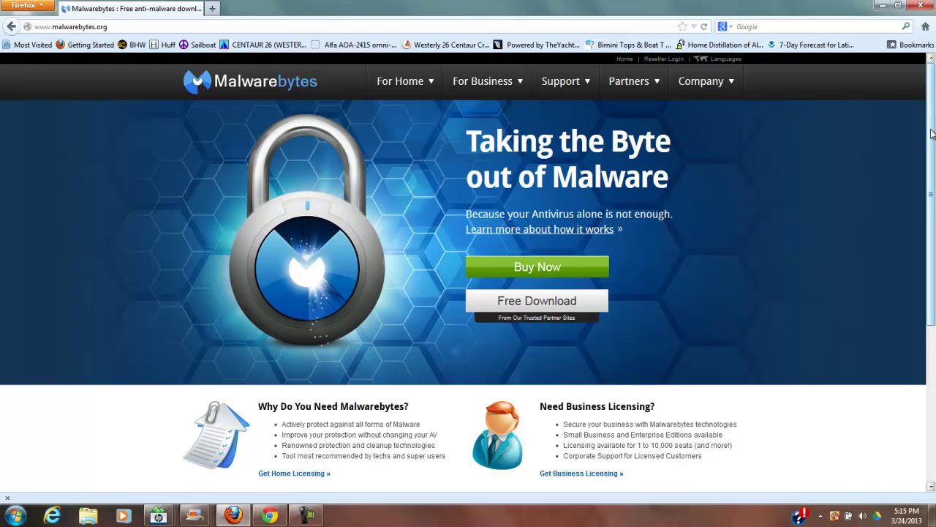
Follow the free download link to TechSpot and start the download of Malwarebytes Anti-Malware 1.70
{"action": "left_click_drag", "start_coordinate": [931, 135], "coordinate": [878, 122]}
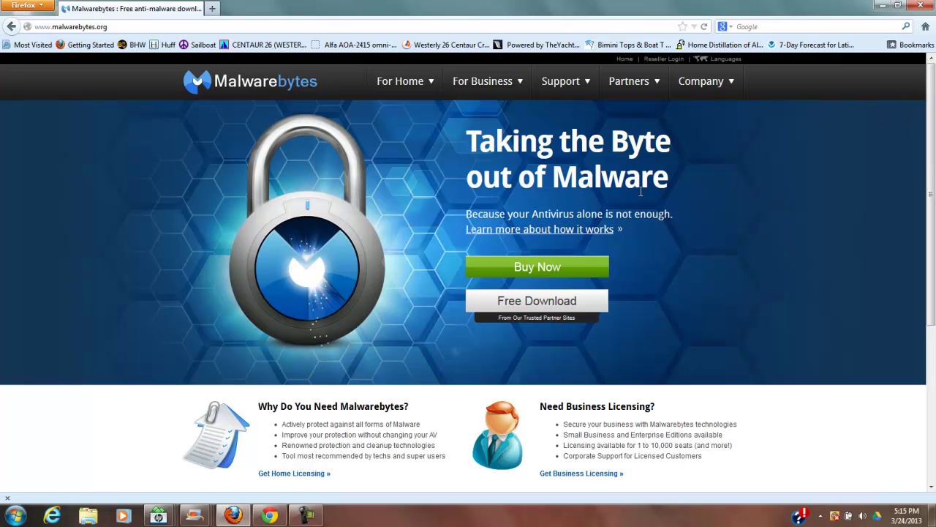
{"action": "left_click", "coordinate": [577, 304]}
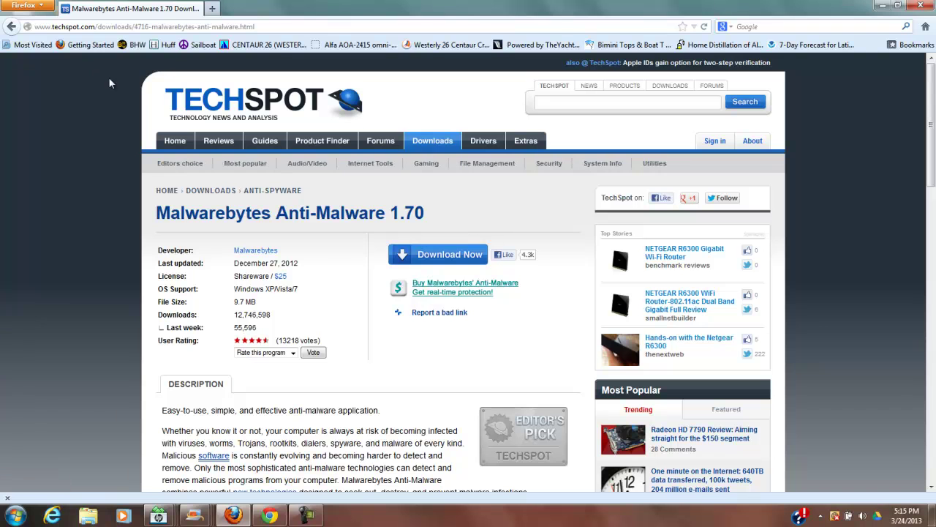
{"action": "left_click", "coordinate": [13, 28]}
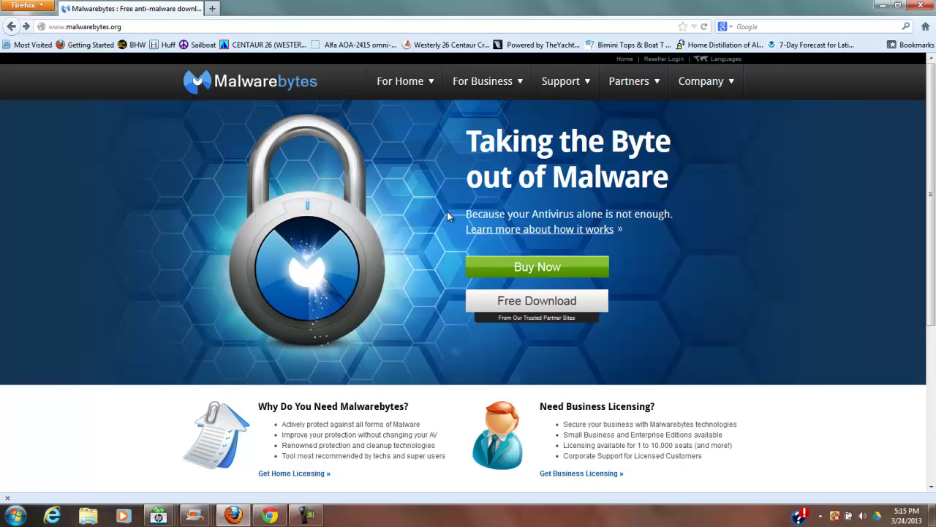
{"action": "left_click", "coordinate": [554, 310]}
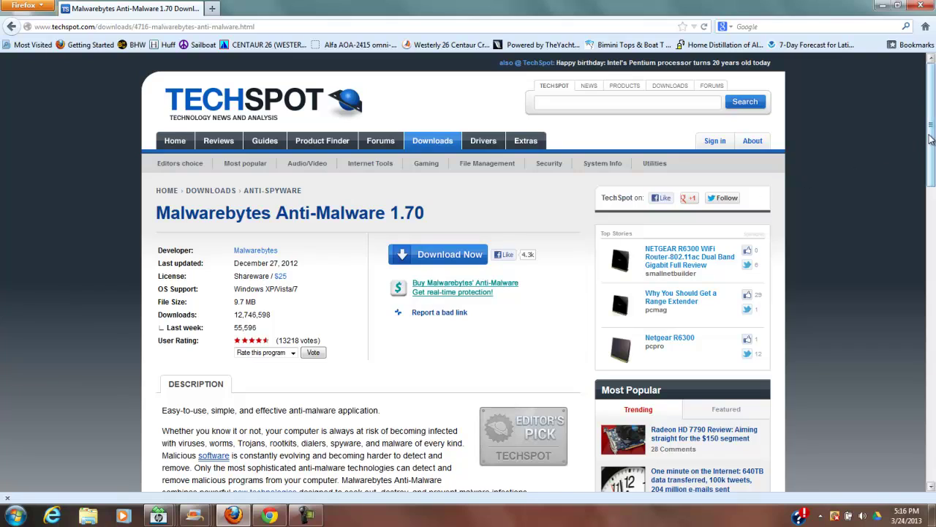
{"action": "left_click_drag", "start_coordinate": [930, 142], "coordinate": [888, 77]}
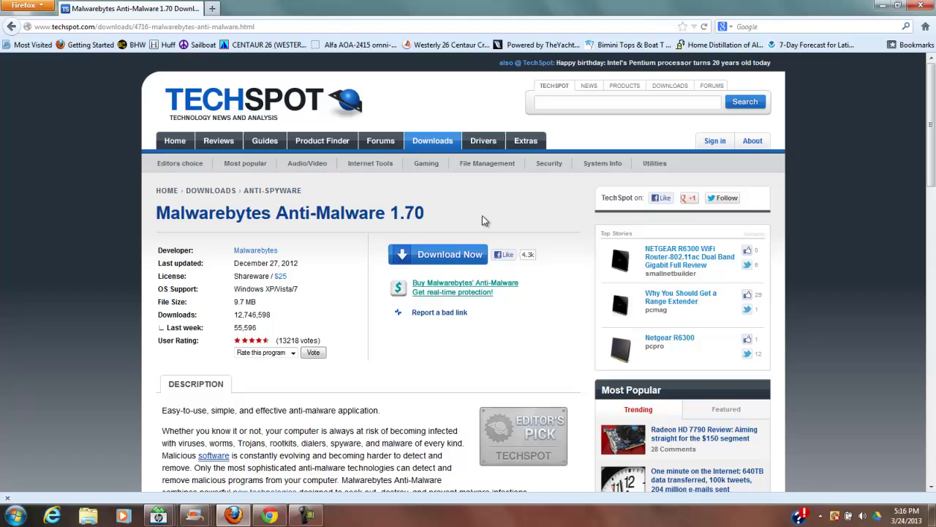
{"action": "left_click", "coordinate": [432, 261]}
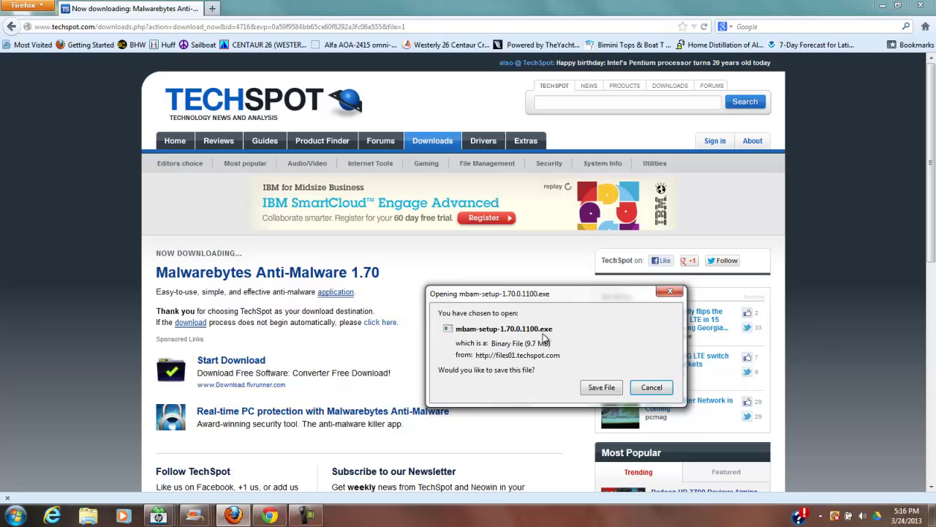
Save the mbam-setup-1.70.0.1100 installer file in the t1 folder on Local Disk (C:)
{"action": "left_click", "coordinate": [609, 387]}
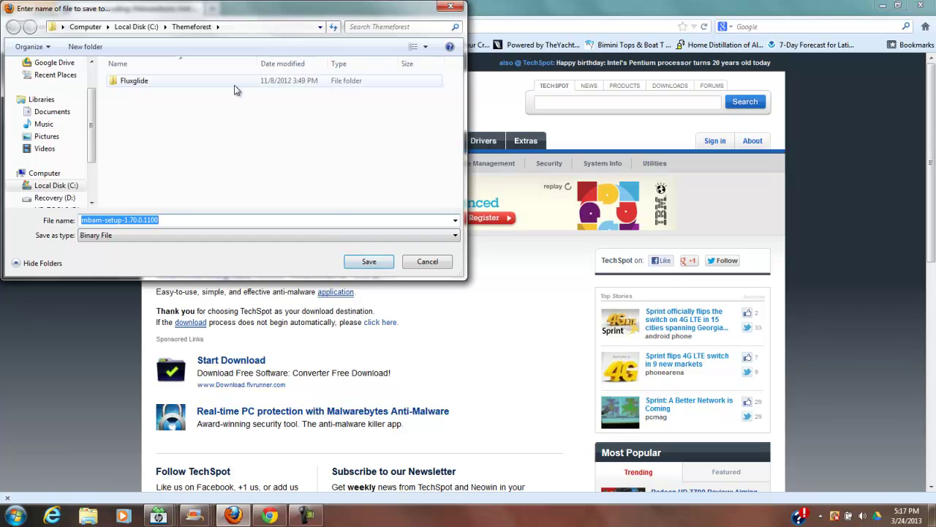
{"action": "left_click", "coordinate": [136, 27]}
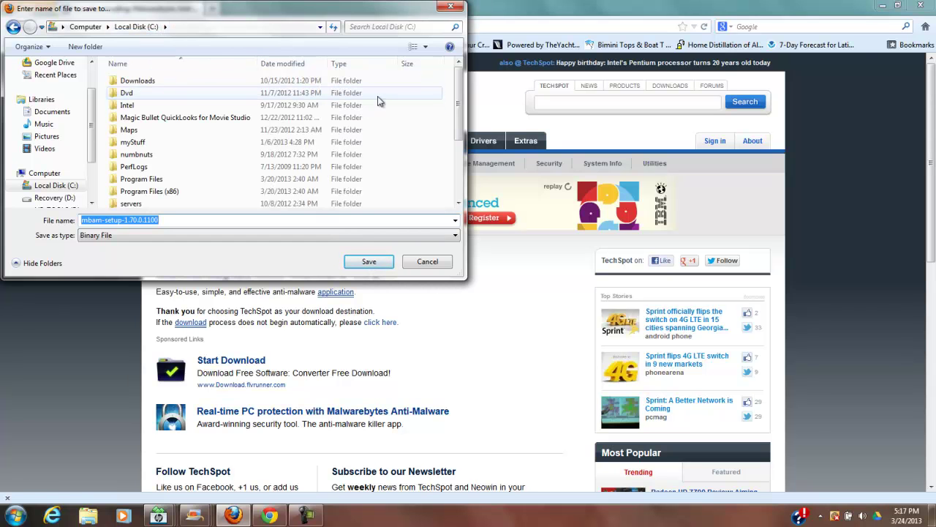
{"action": "scroll", "coordinate": [461, 89], "scroll_direction": "down", "scroll_amount": 3}
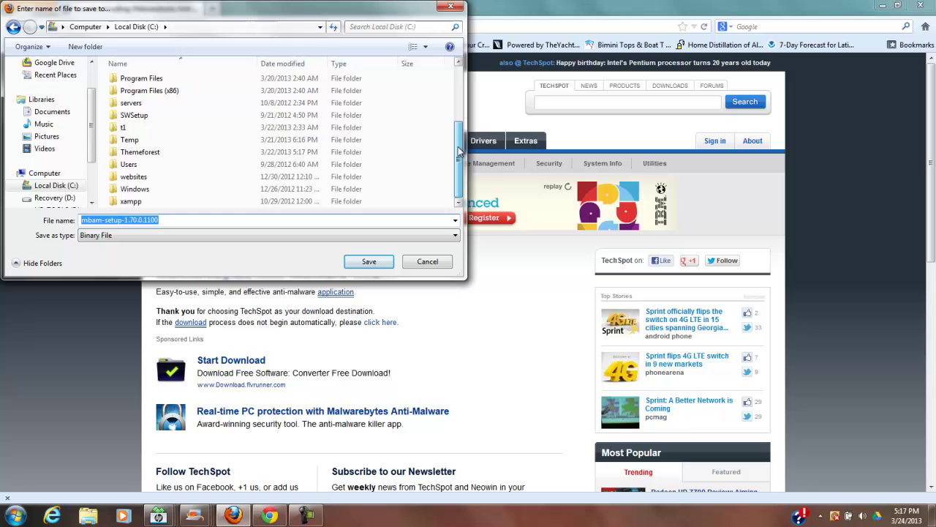
{"action": "left_click", "coordinate": [122, 130]}
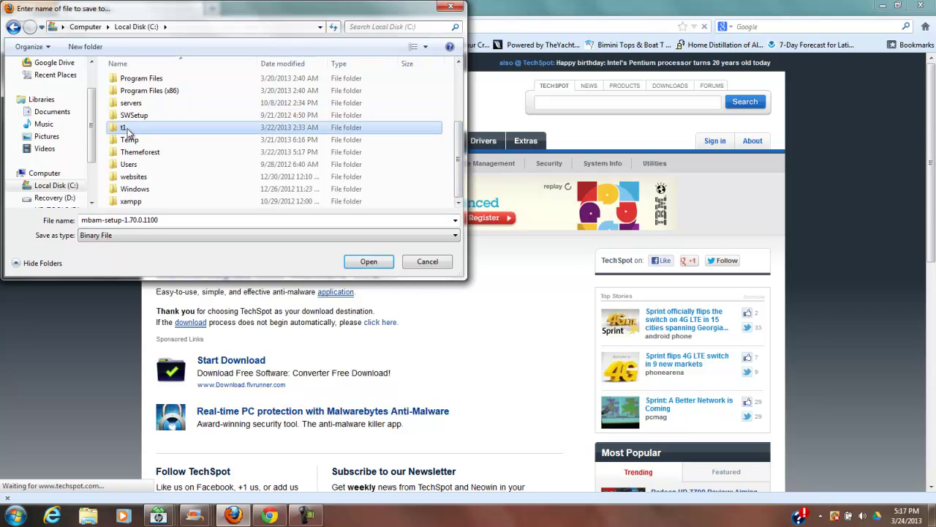
{"action": "double_click", "coordinate": [124, 128]}
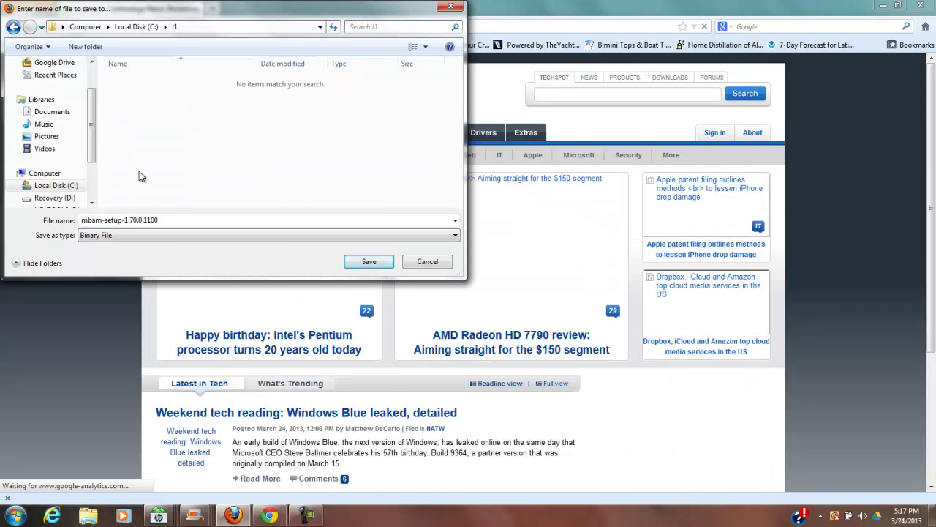
{"action": "left_click", "coordinate": [376, 263]}
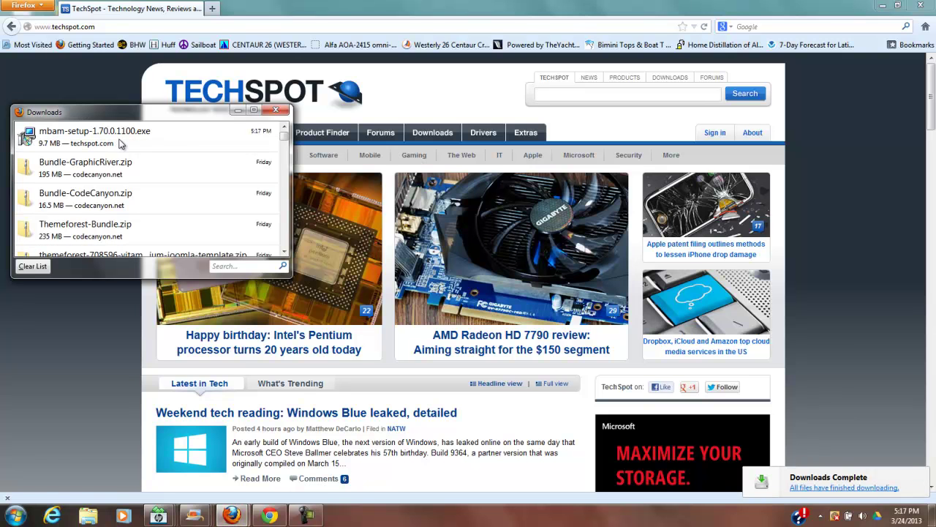
Run the downloaded mbam-setup-1.70.0.1100.exe and use English as the setup language
{"action": "right_click", "coordinate": [121, 142]}
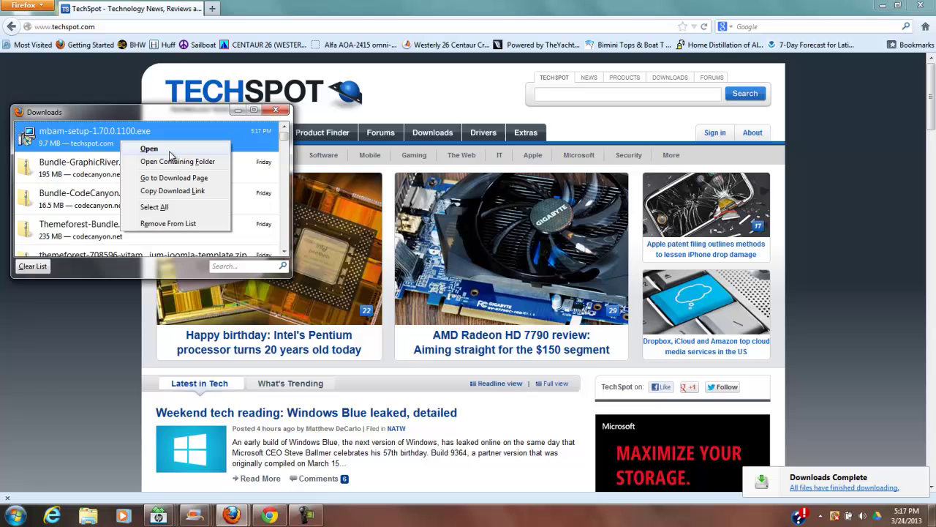
{"action": "left_click", "coordinate": [170, 151]}
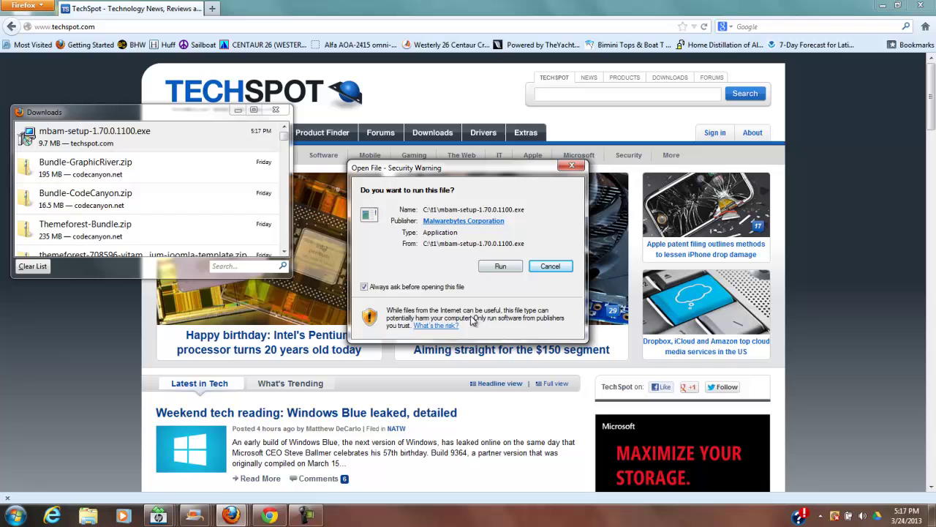
{"action": "left_click", "coordinate": [500, 266]}
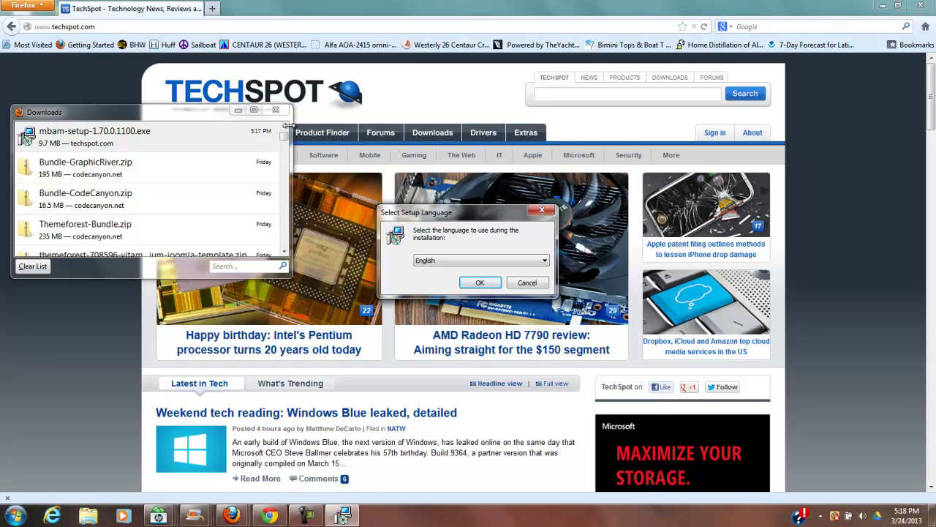
{"action": "left_click", "coordinate": [480, 284]}
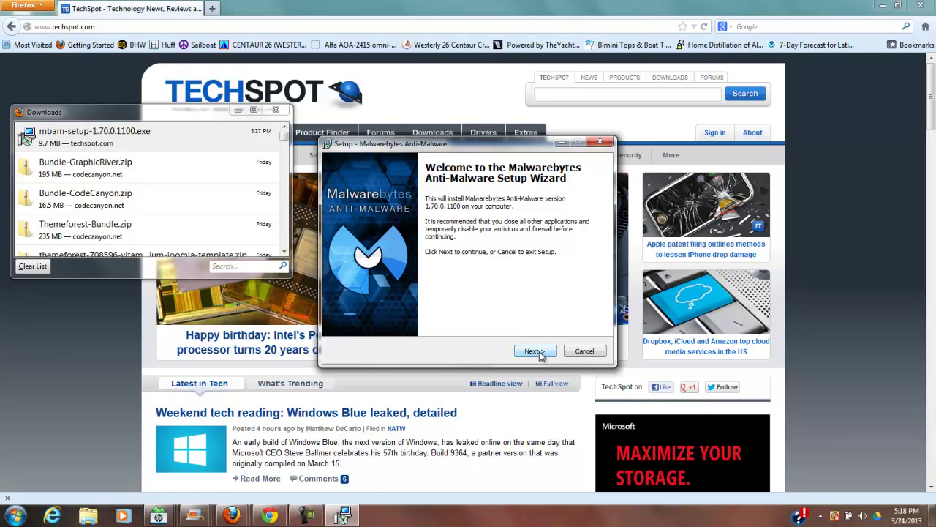
Accept the license agreement in the Malwarebytes setup wizard and continue past the release information
{"action": "left_click", "coordinate": [536, 352]}
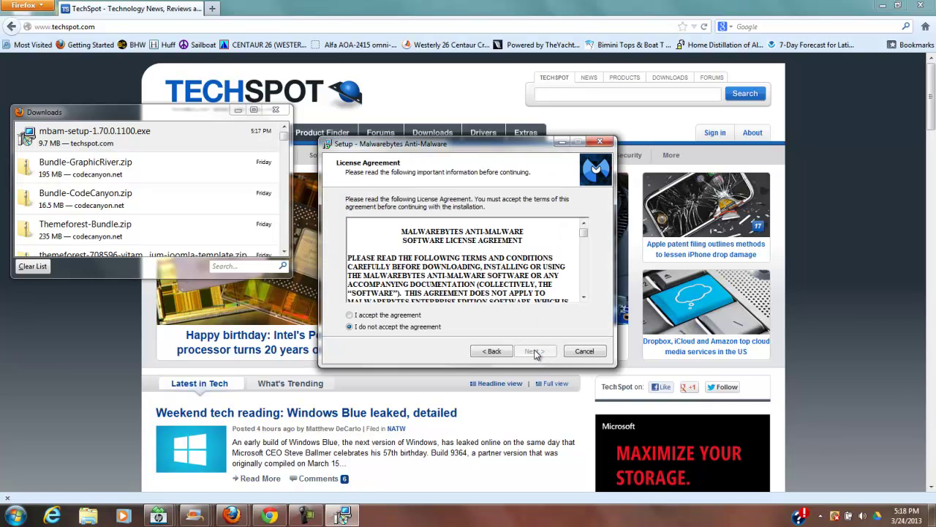
{"action": "left_click", "coordinate": [351, 315]}
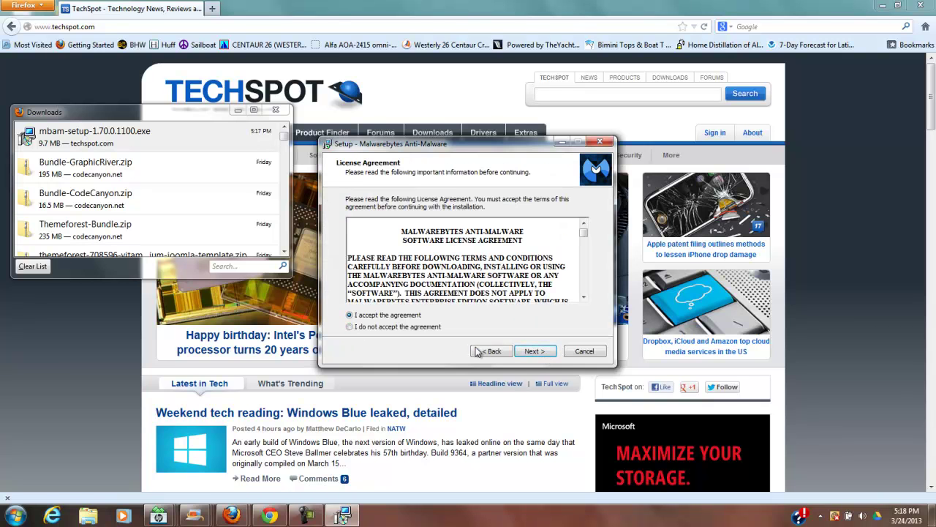
{"action": "left_click", "coordinate": [540, 351]}
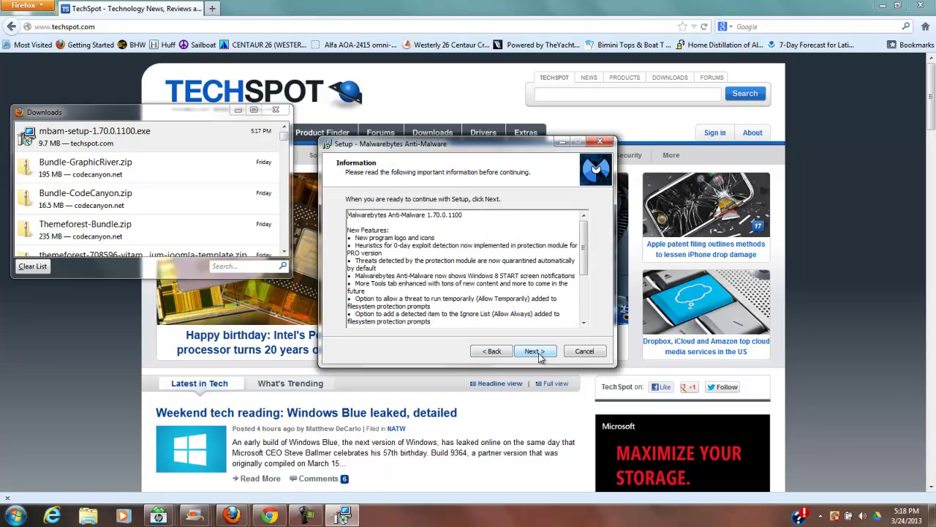
{"action": "left_click", "coordinate": [535, 352]}
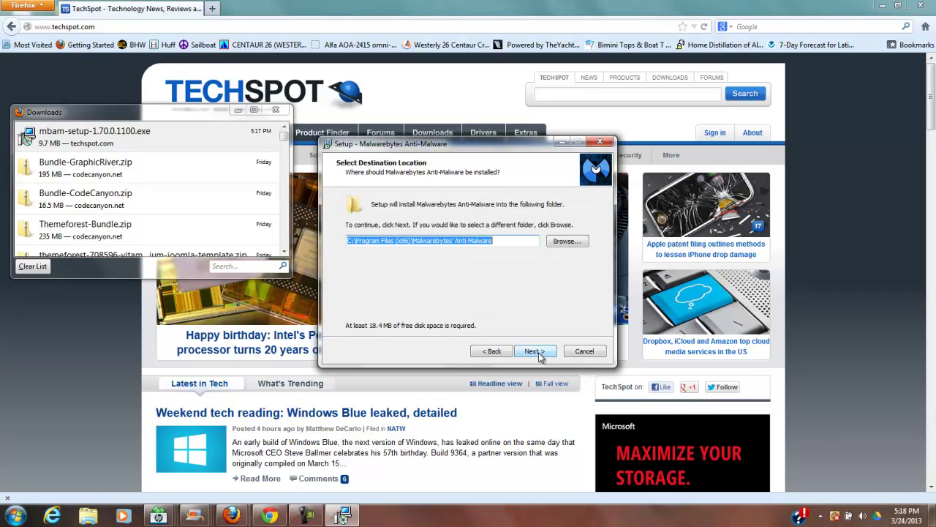
Install Malwarebytes Anti-Malware with the default destination and Start Menu folder, including the desktop and Quick Launch icons
{"action": "left_click", "coordinate": [534, 352]}
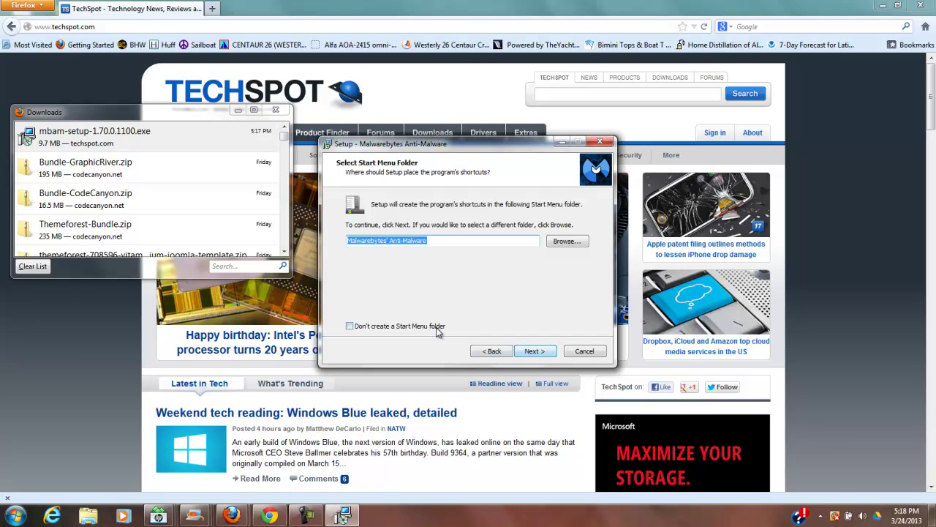
{"action": "left_click", "coordinate": [544, 357]}
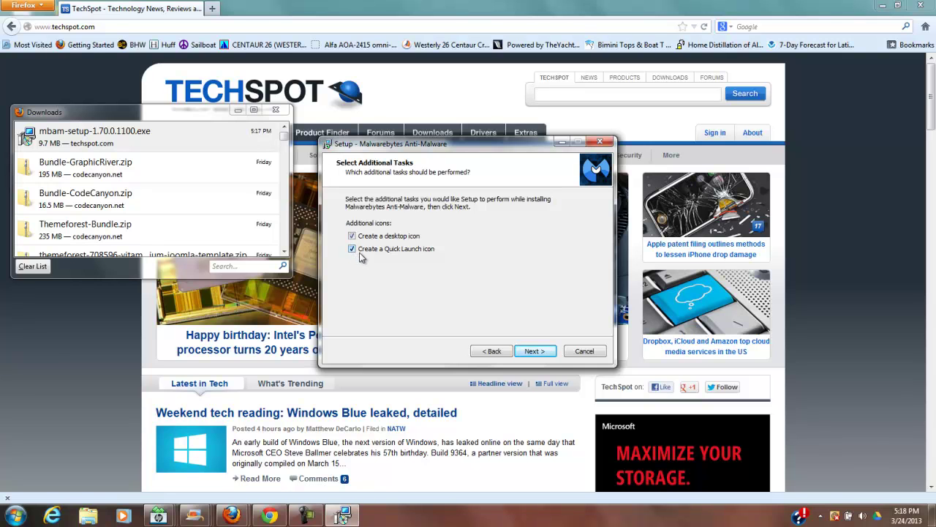
{"action": "left_click", "coordinate": [547, 357]}
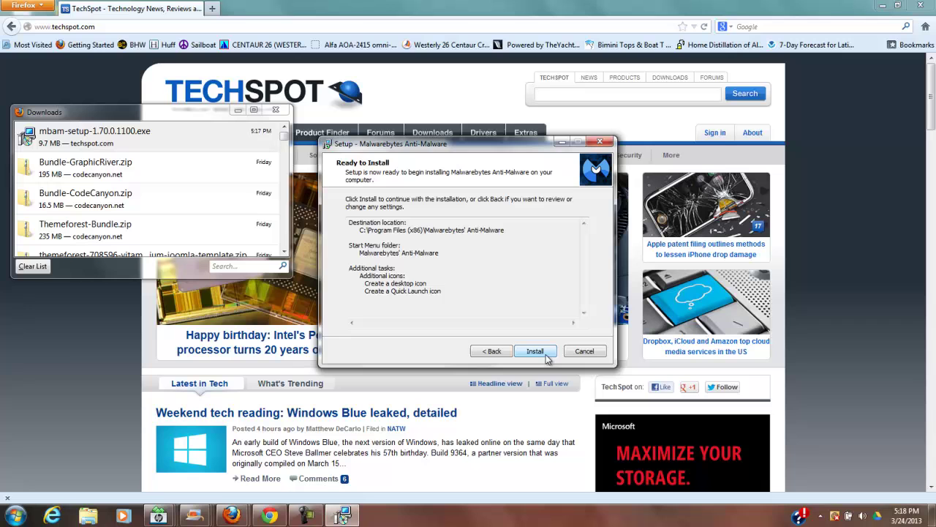
{"action": "left_click", "coordinate": [535, 351]}
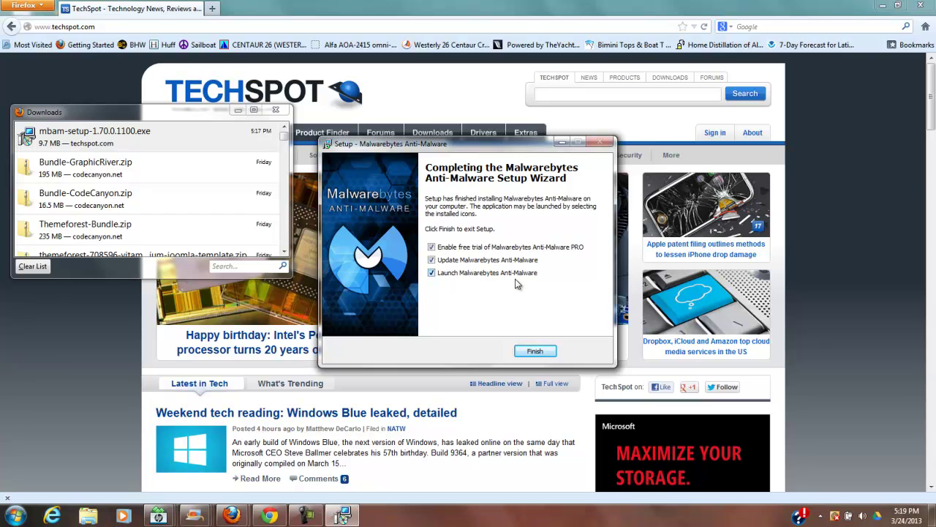
Finish setup with the PRO free trial, update and launch options enabled, and clear the Downloads and browser windows off the desktop
{"action": "left_click", "coordinate": [538, 352]}
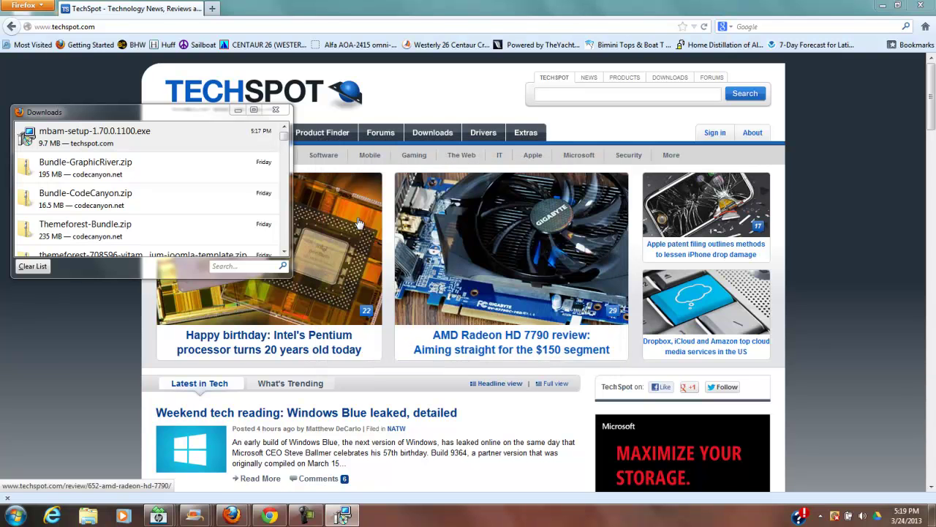
{"action": "left_click", "coordinate": [282, 114]}
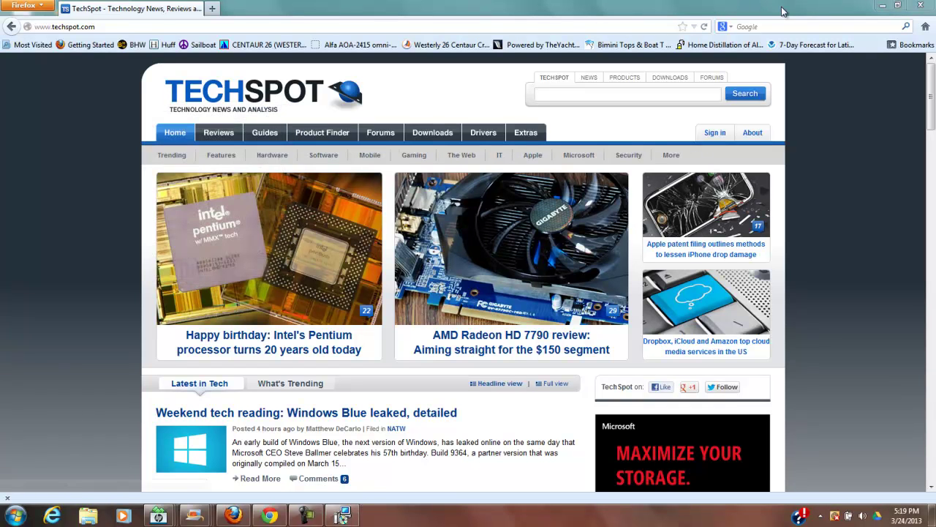
{"action": "left_click", "coordinate": [882, 6]}
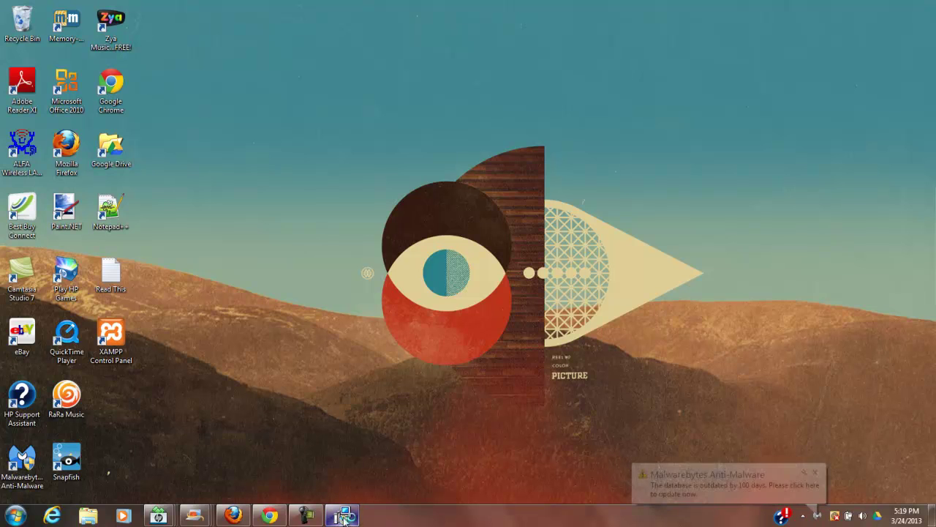
Update the outdated Malwarebytes database from its desktop notification and dismiss both update confirmation messages
{"action": "left_click", "coordinate": [695, 488]}
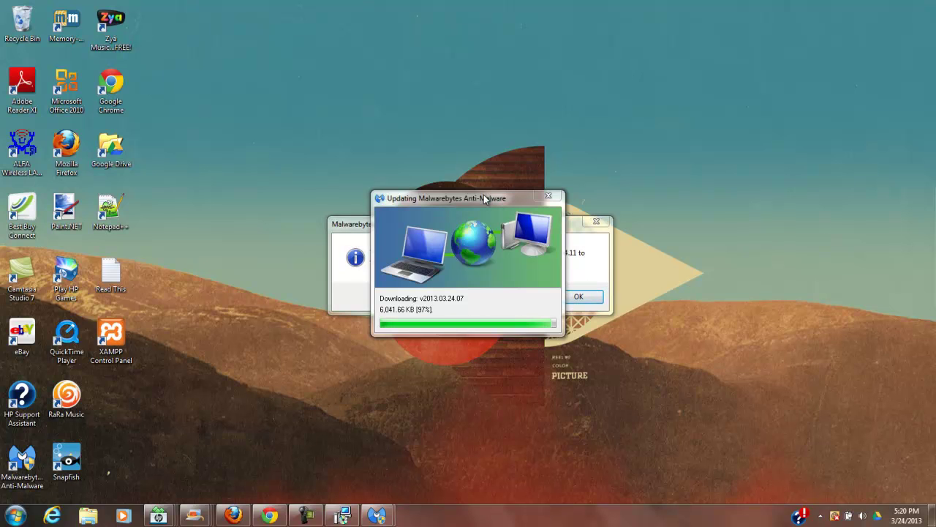
{"action": "left_click_drag", "start_coordinate": [484, 196], "coordinate": [474, 65]}
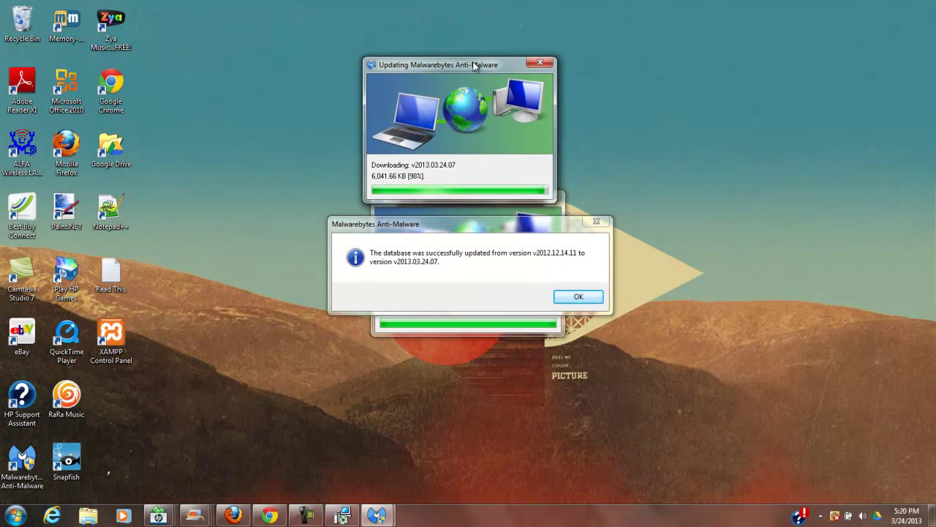
{"action": "left_click", "coordinate": [585, 301]}
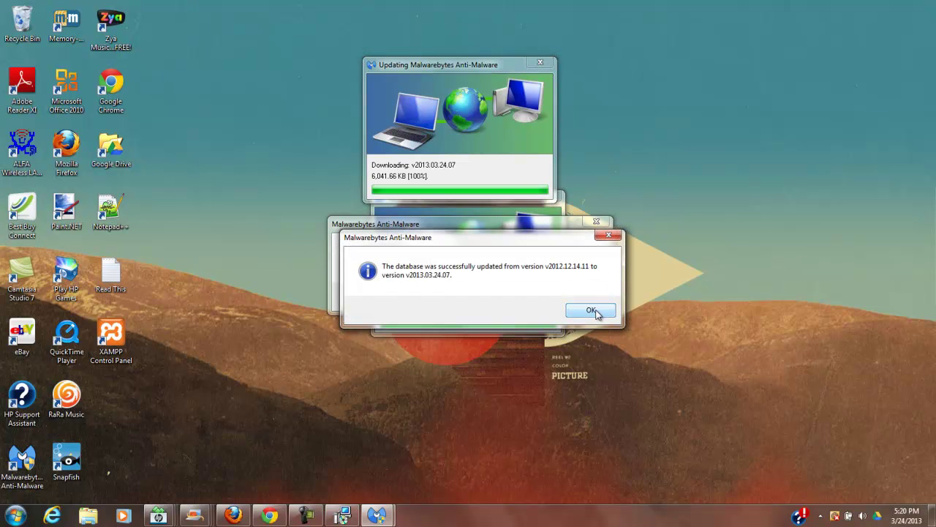
{"action": "left_click", "coordinate": [597, 313]}
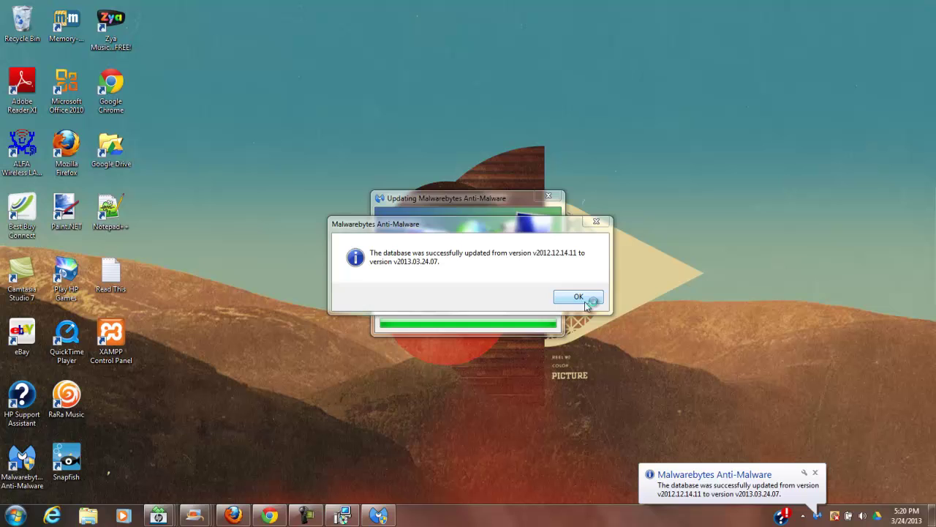
{"action": "left_click", "coordinate": [587, 303]}
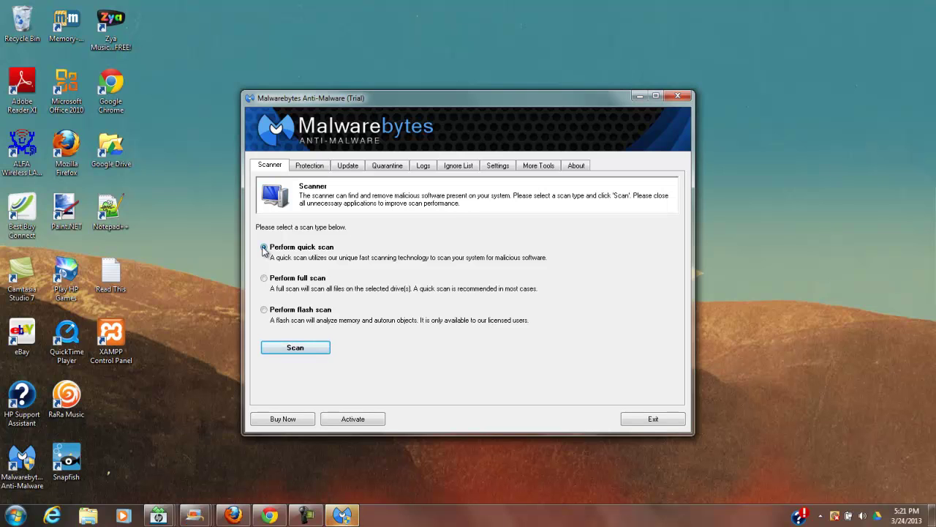
Run a quick scan of the system, and read through its log before dismissing the scan completion message
{"action": "left_click", "coordinate": [311, 349]}
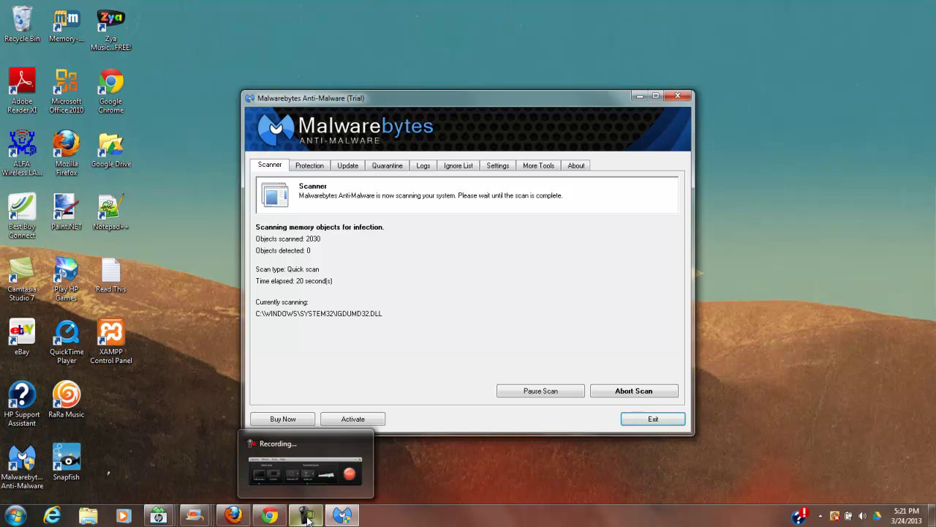
{"action": "left_click", "coordinate": [307, 518]}
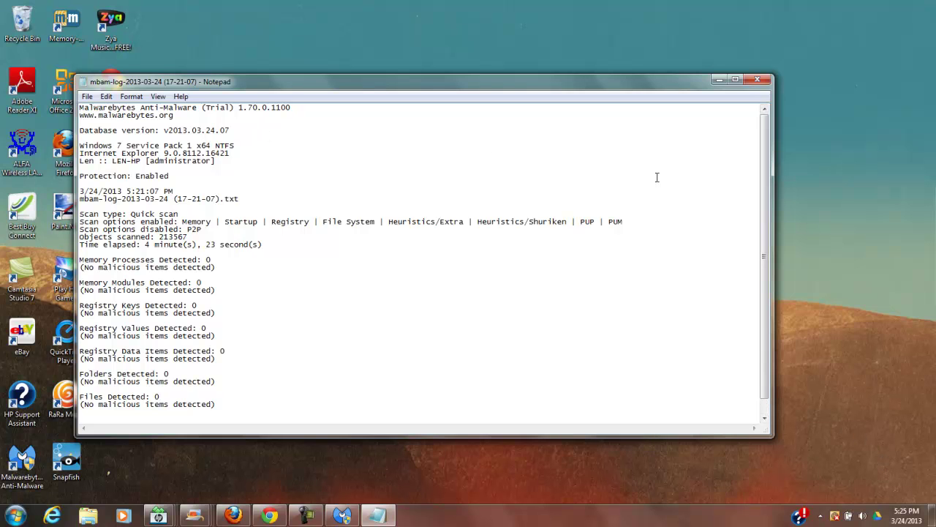
{"action": "scroll", "coordinate": [762, 175], "scroll_direction": "down", "scroll_amount": 1}
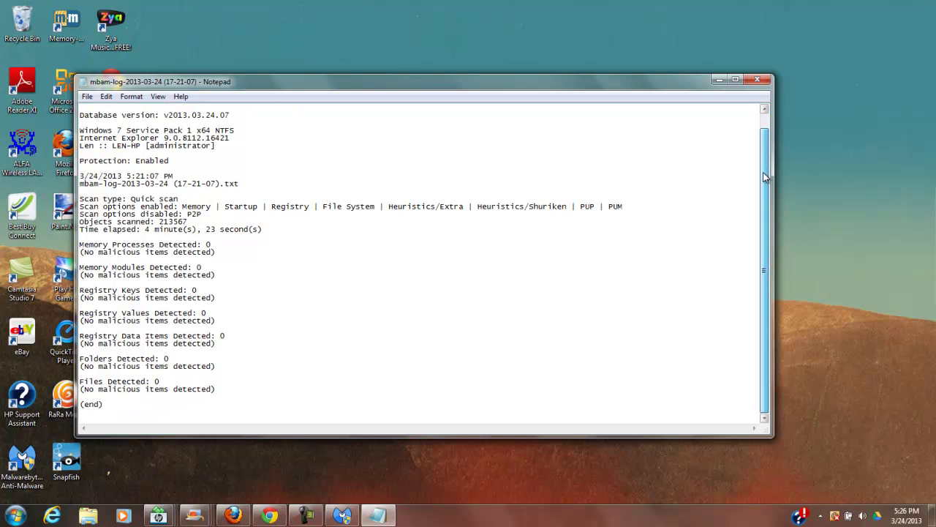
{"action": "scroll", "coordinate": [763, 176], "scroll_direction": "up", "scroll_amount": 1}
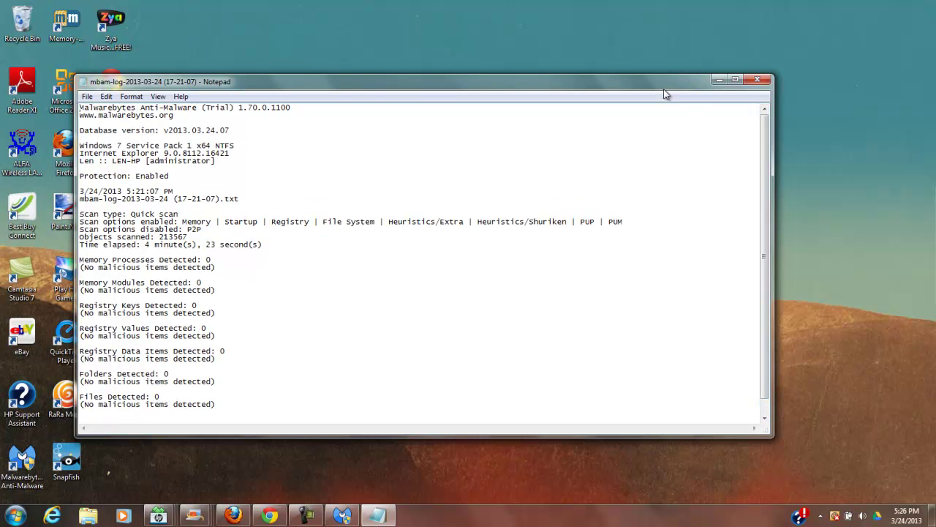
{"action": "left_click", "coordinate": [718, 79]}
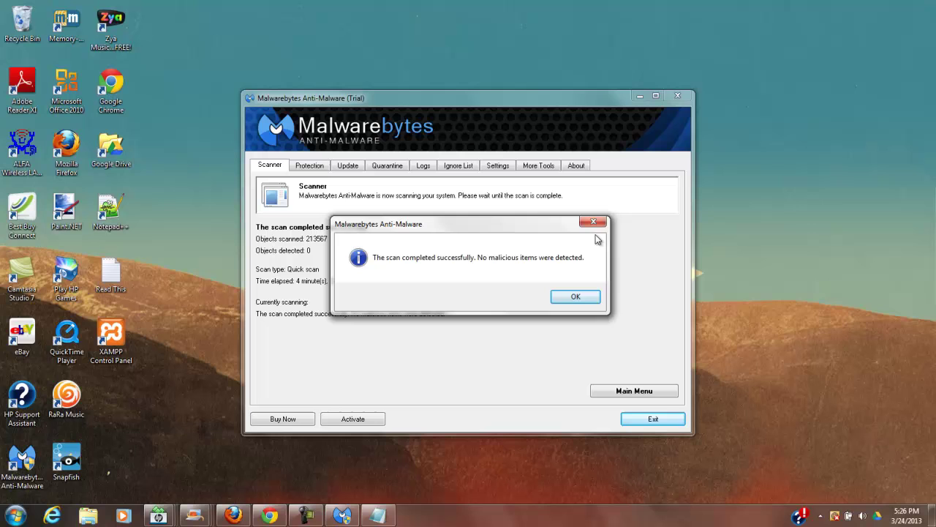
{"action": "left_click", "coordinate": [576, 296]}
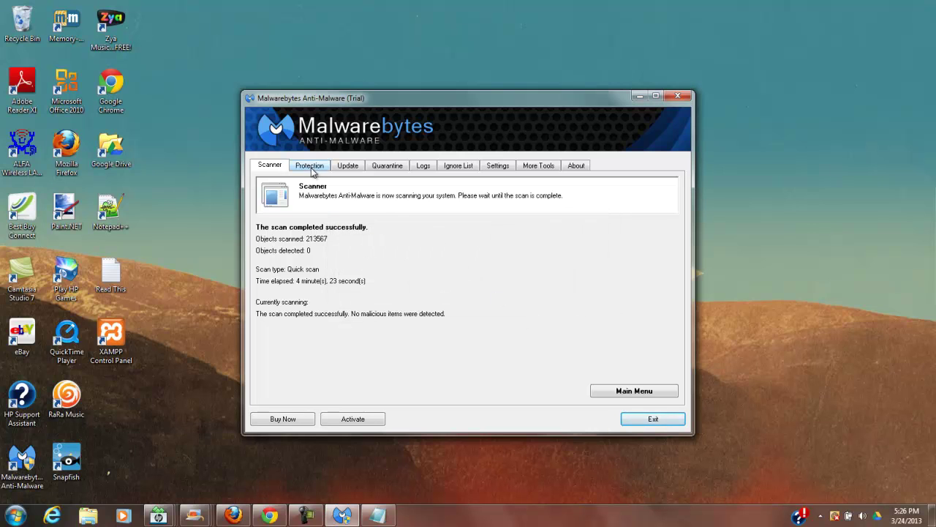
Look at the list of saved scanner and protection logs, and return to the scan type selection
{"action": "left_click", "coordinate": [424, 168]}
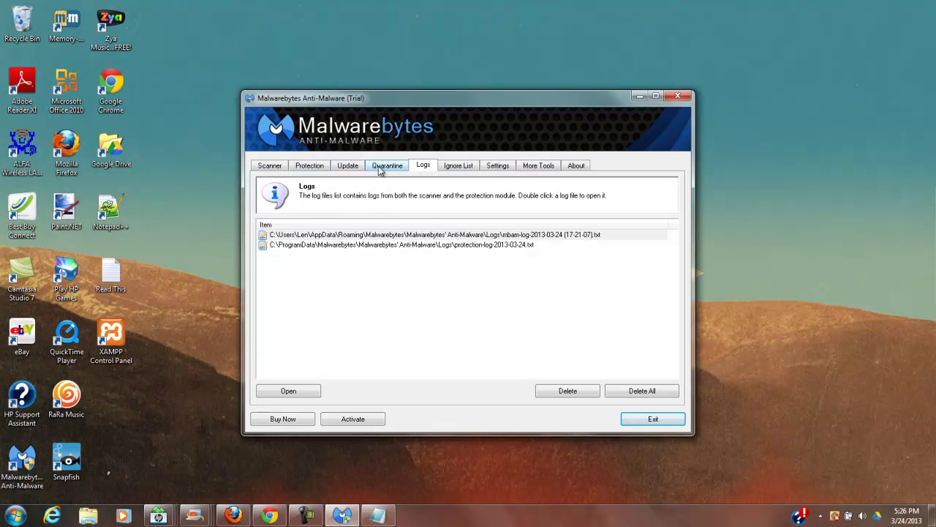
{"action": "left_click", "coordinate": [269, 167]}
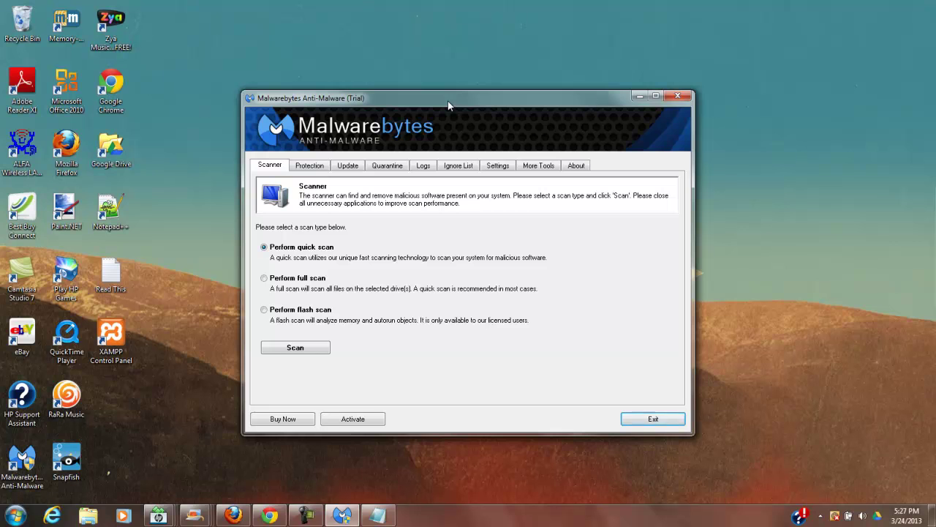
{"action": "left_click", "coordinate": [639, 97]}
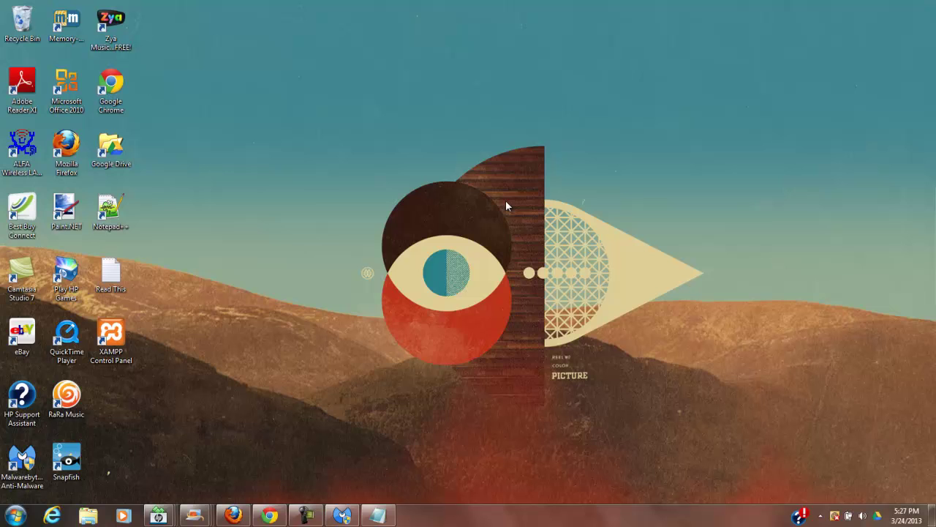
{"action": "left_click", "coordinate": [343, 516]}
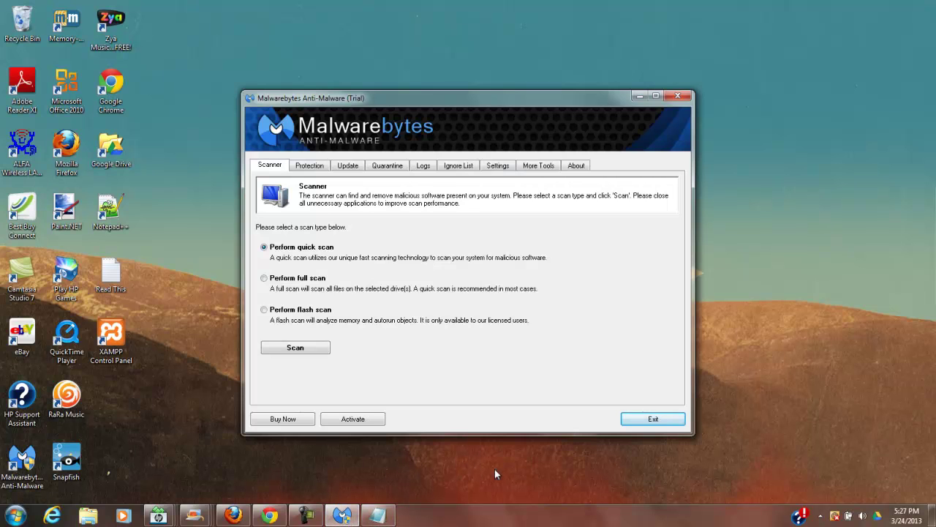